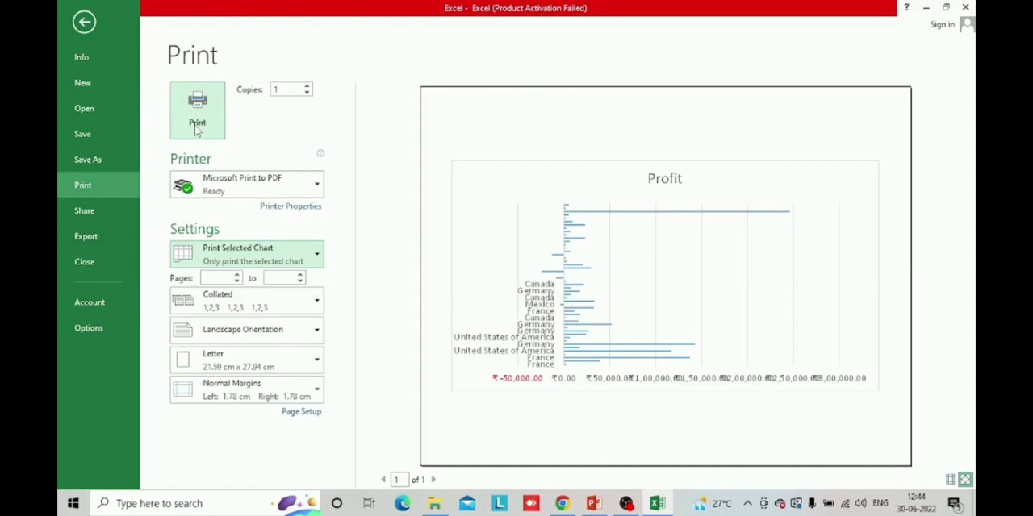
Print the selected Profit chart using Microsoft Print to PDF, then deselect the chart
left_click(197, 125)
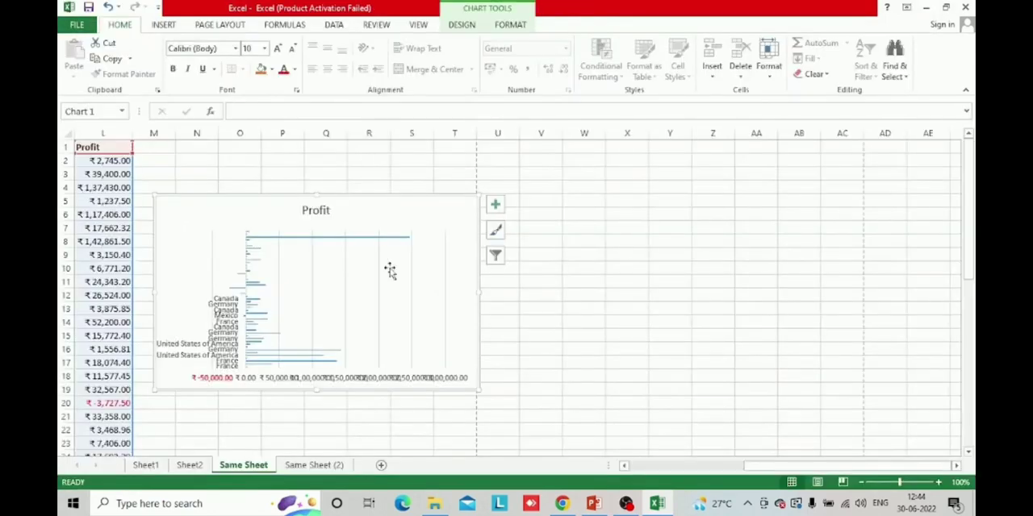
left_click(544, 272)
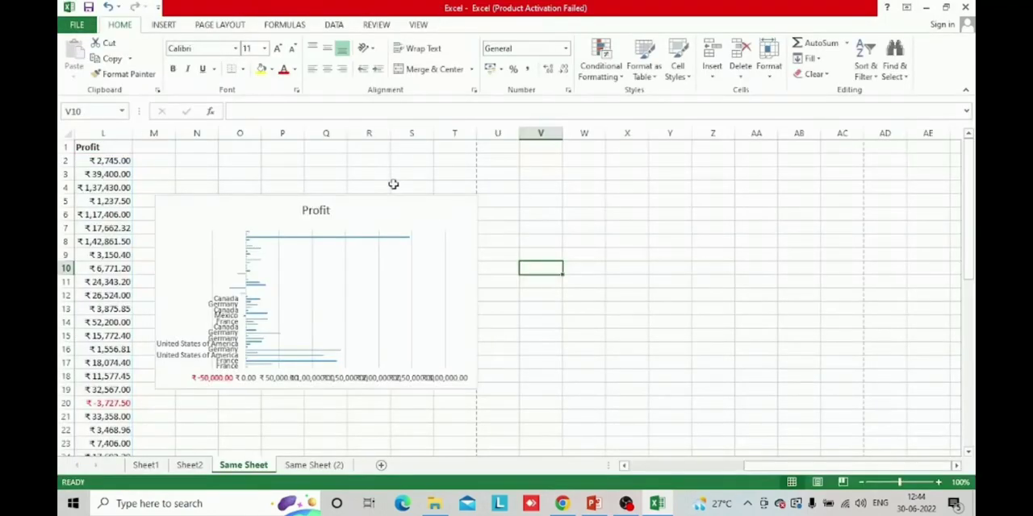
Preview the printout of the Profit chart alone, then return to the worksheet without printing
left_click(384, 209)
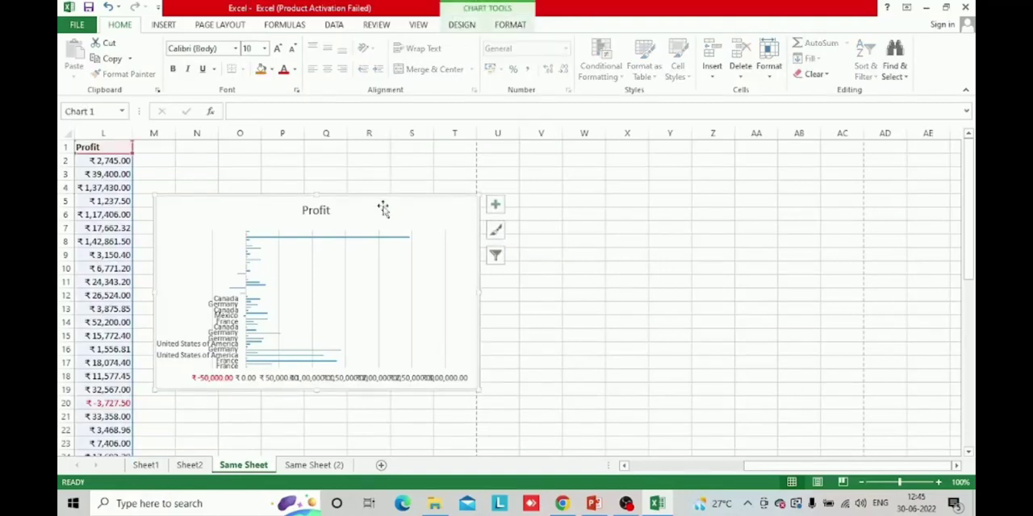
key("ctrl+p")
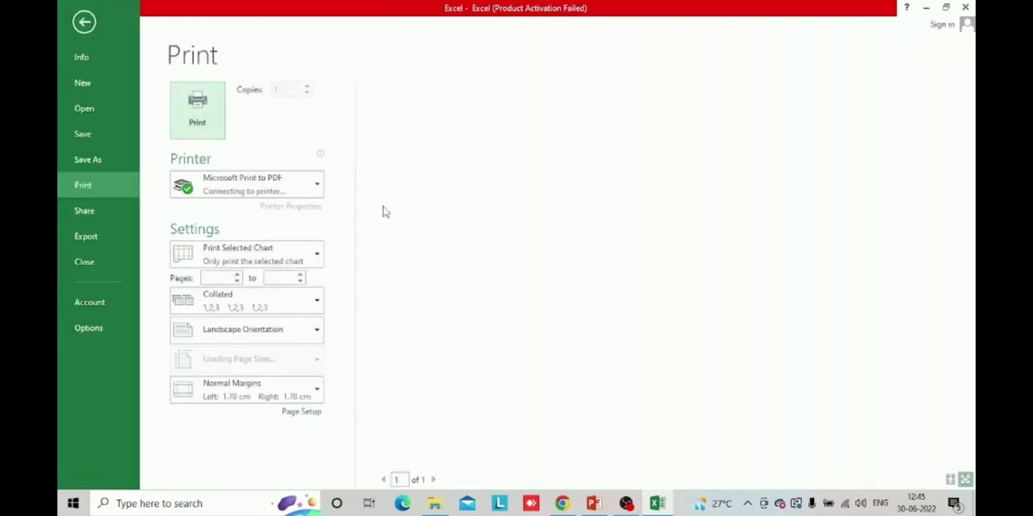
key("Escape")
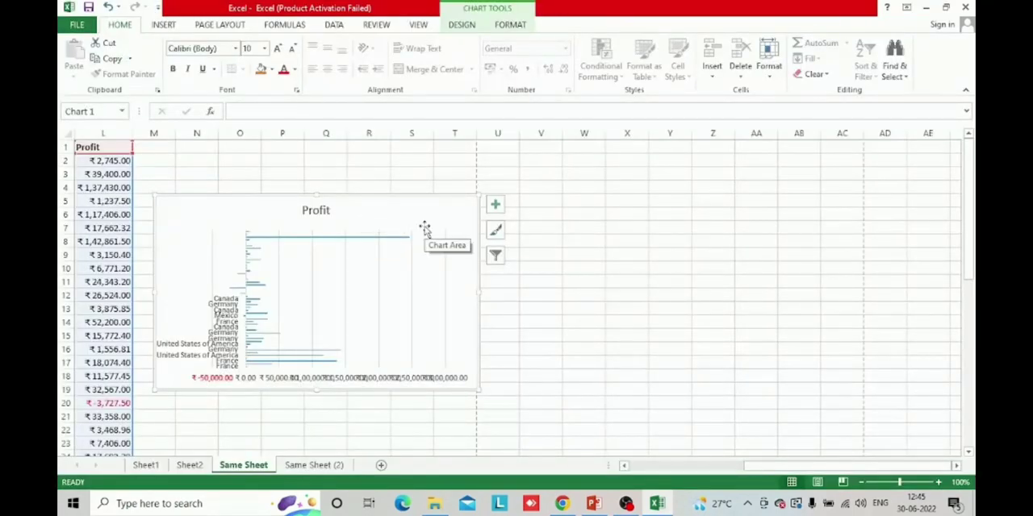
left_click(567, 201)
left_click(270, 212)
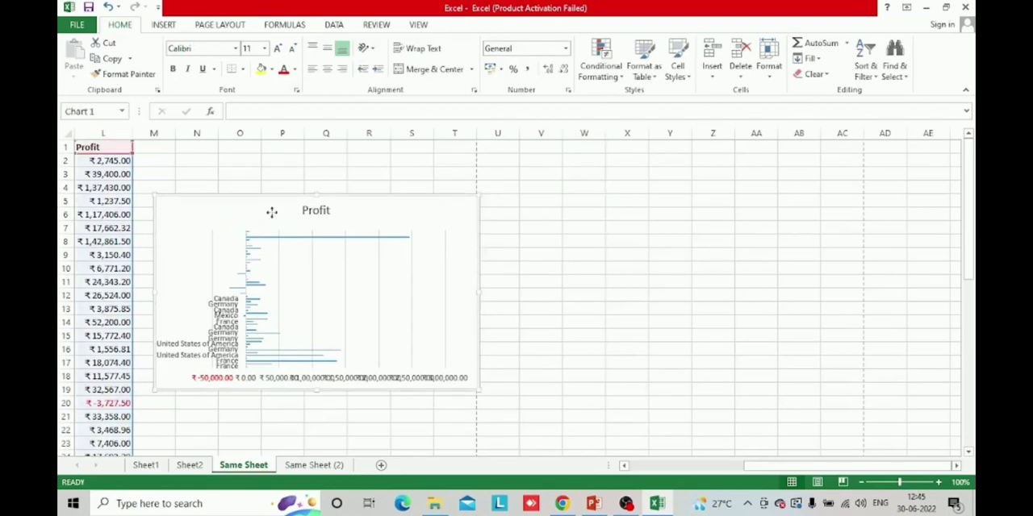
left_click(585, 292)
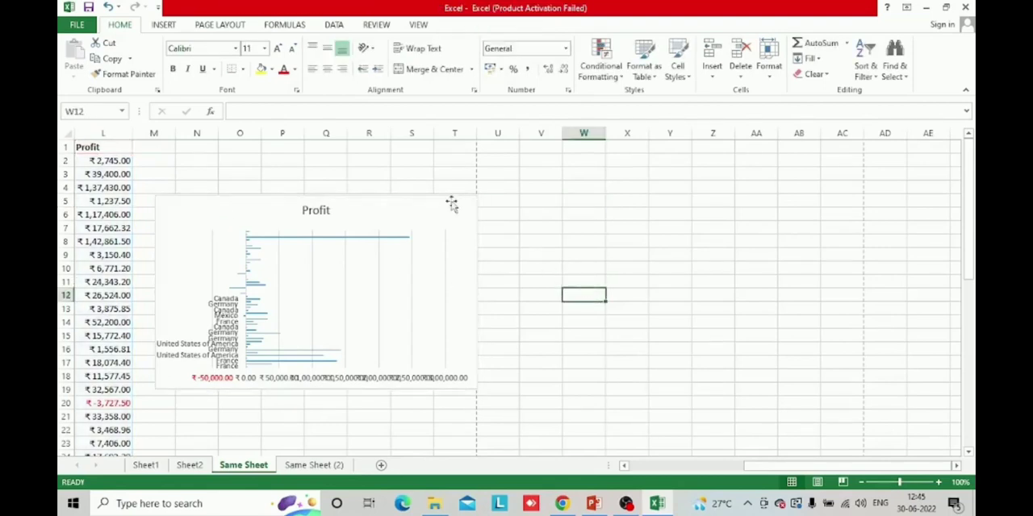
Check which print range and printer options are offered for the selected Profit chart, then return to the worksheet
left_click(399, 207)
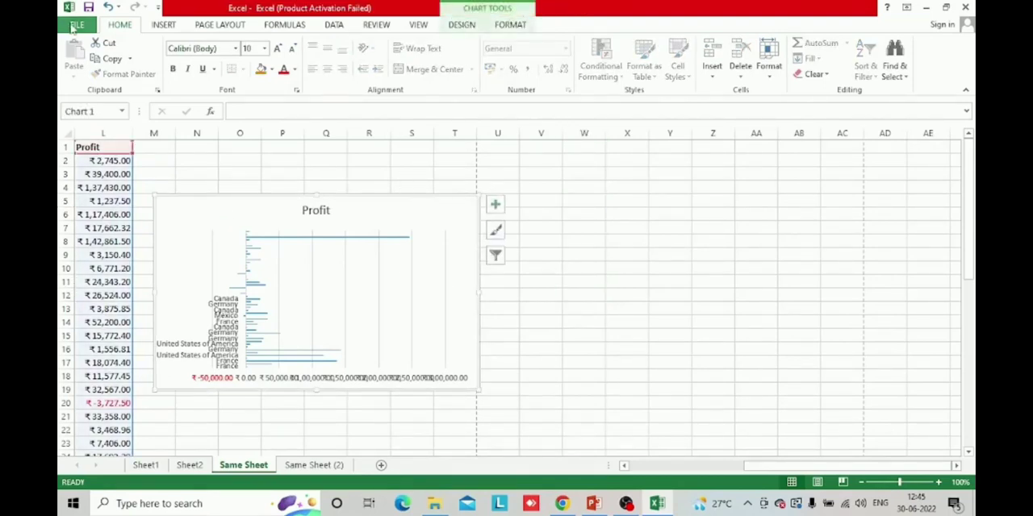
left_click(77, 25)
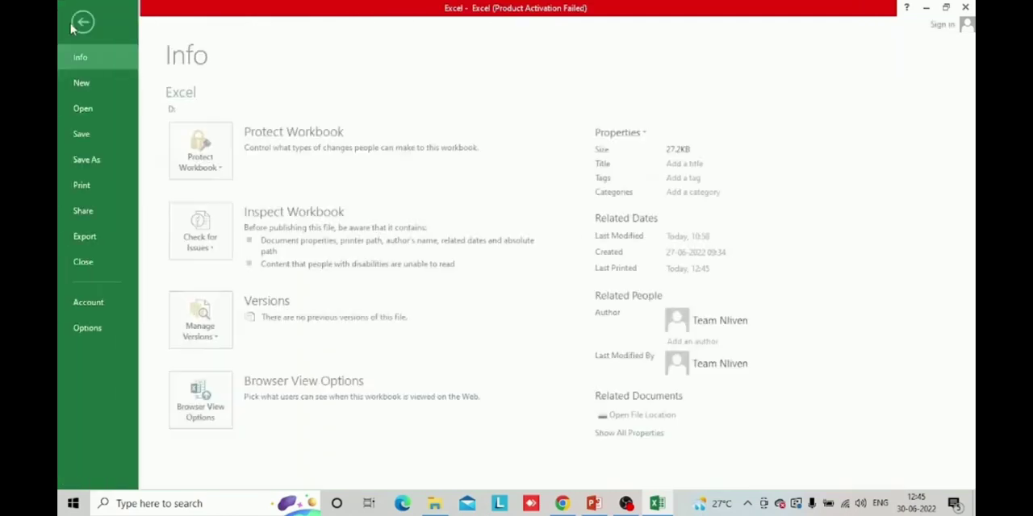
left_click(93, 187)
left_click(301, 253)
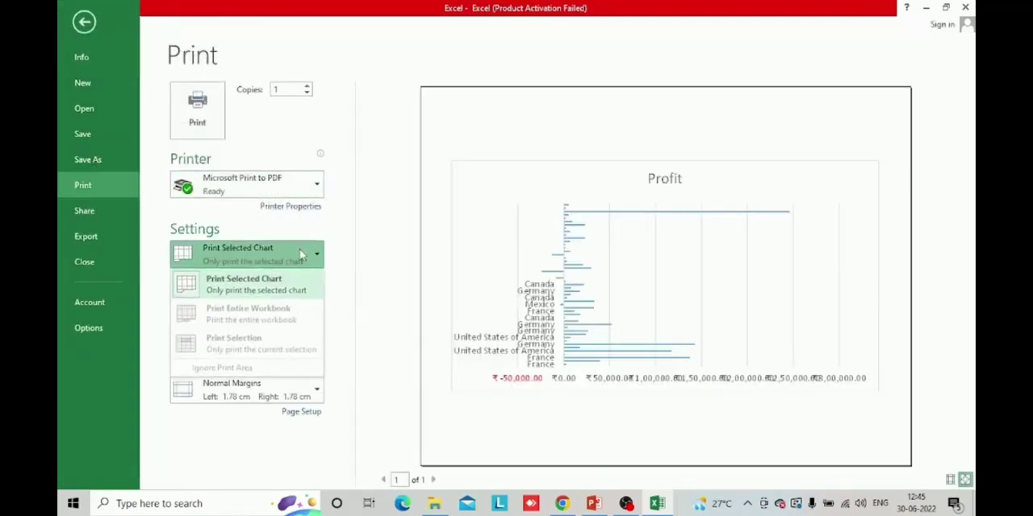
left_click(301, 254)
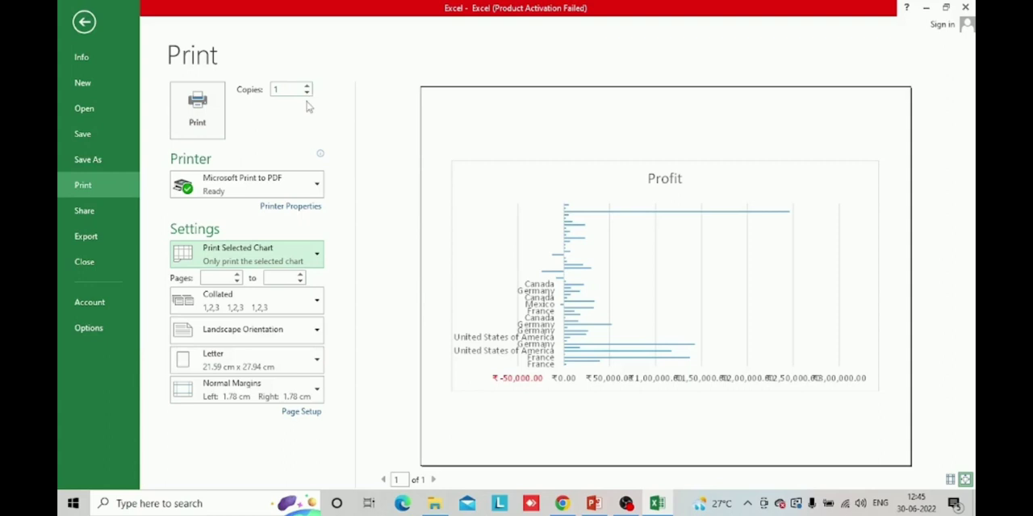
left_click(293, 198)
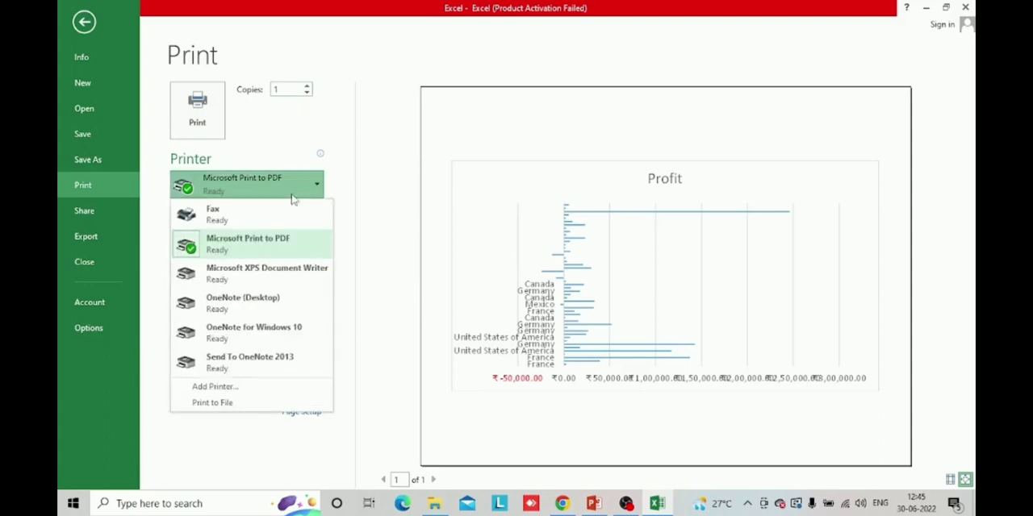
left_click(293, 198)
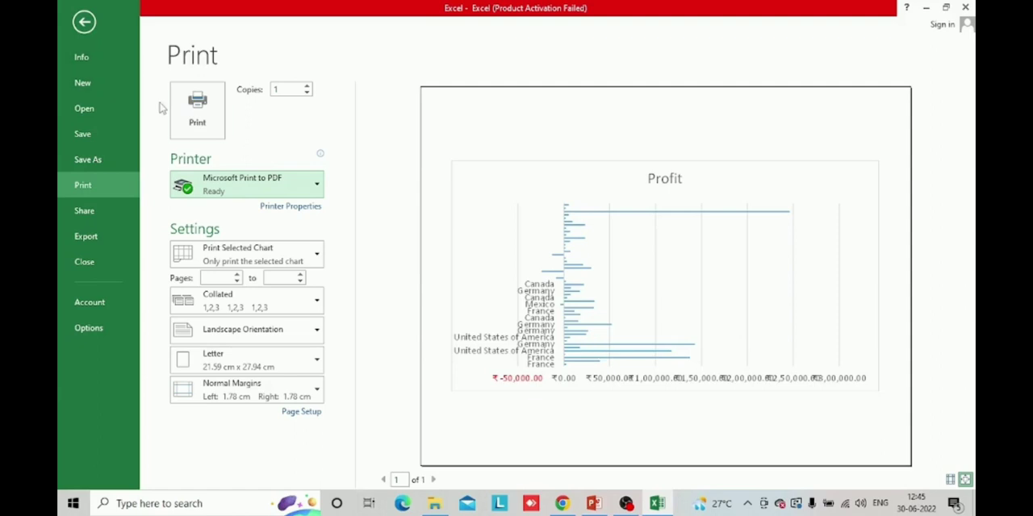
left_click(84, 23)
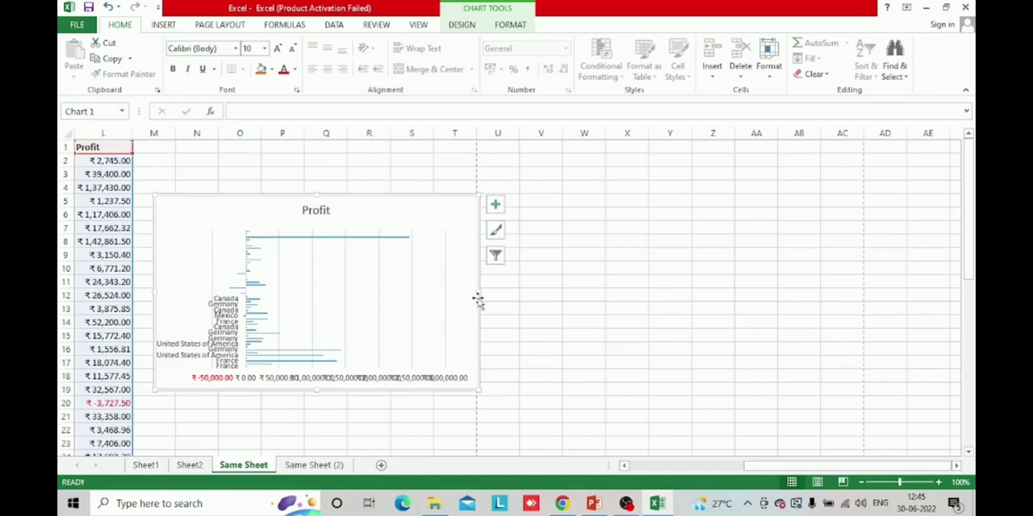
Reselect the Profit chart, view the Printing Charts slide in PowerPoint, and return to the Excel workbook
left_click(672, 269)
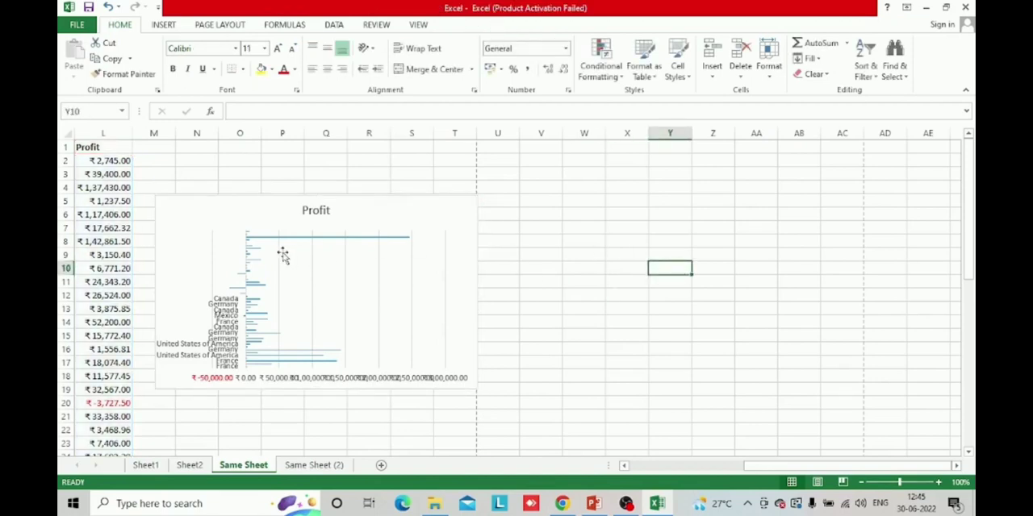
left_click(319, 227)
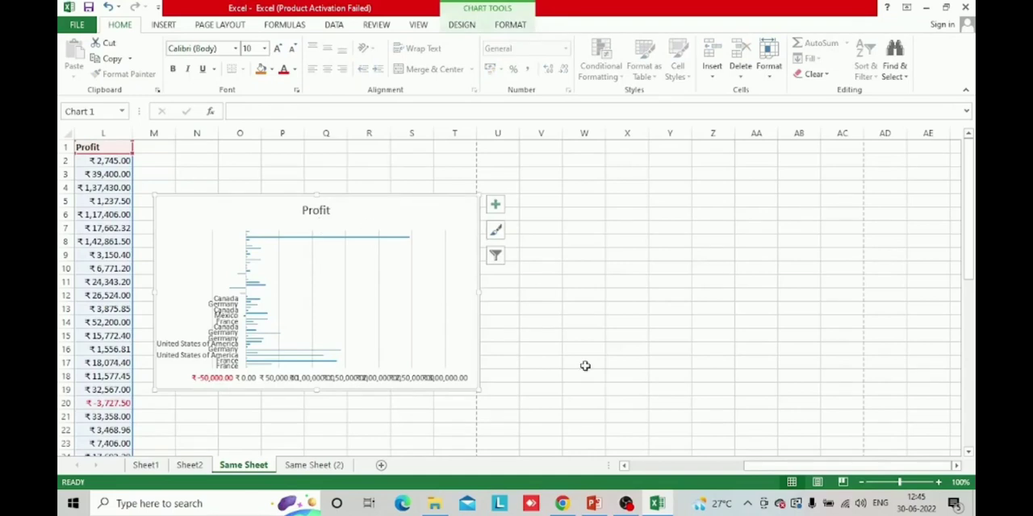
key("alt+Tab")
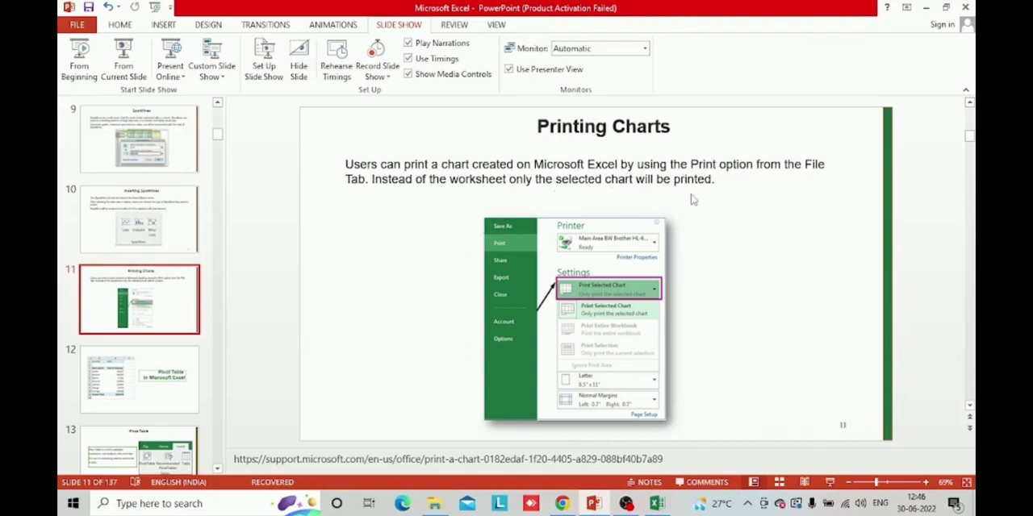
key("alt+Tab")
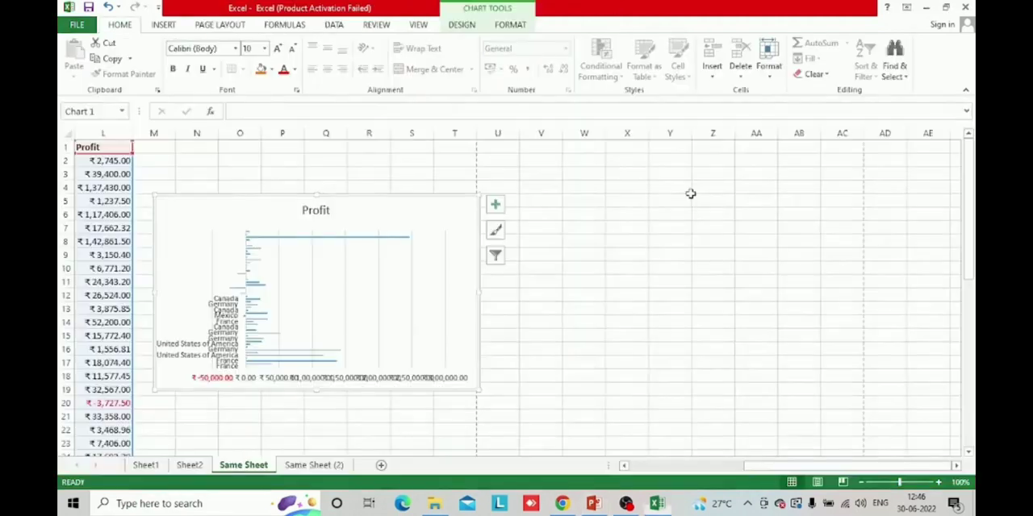
Look across the sales data columns and the Profit chart on the Same Sheet worksheet
left_click(298, 164)
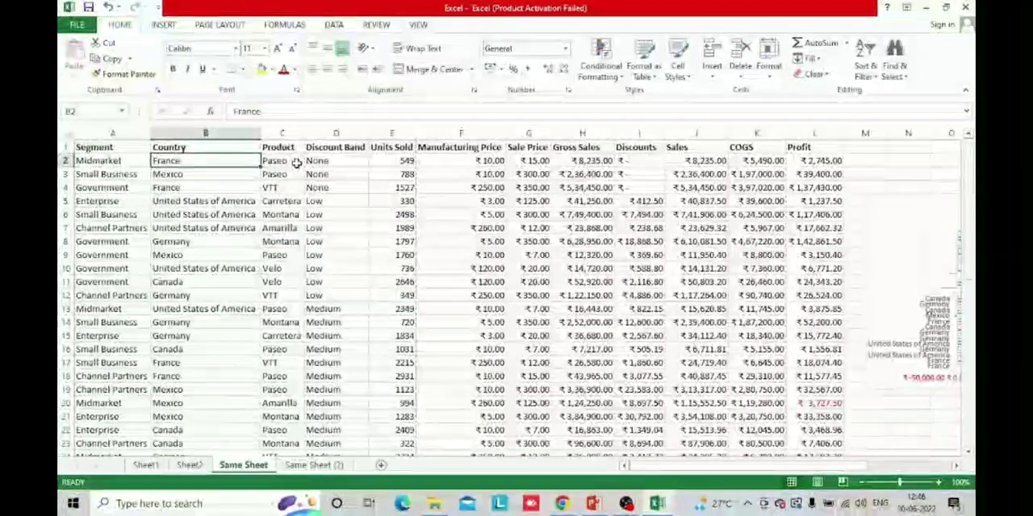
key("Right")
key("Right")
key("Right")
key("Right")
key("Right")
key("Right")
key("Right")
key("Right")
key("Right")
key("Right")
key("Right")
key("Right")
key("Right")
key("Right")
key("Right")
key("Right")
key("Right")
key("Right")
key("Right")
key("Right")
key("Right")
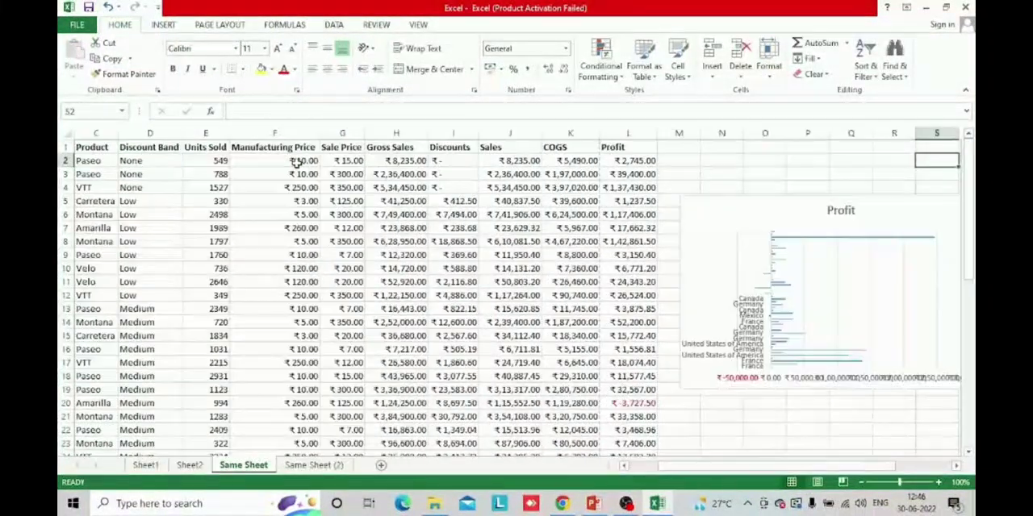
key("Down")
key("Down")
key("Down")
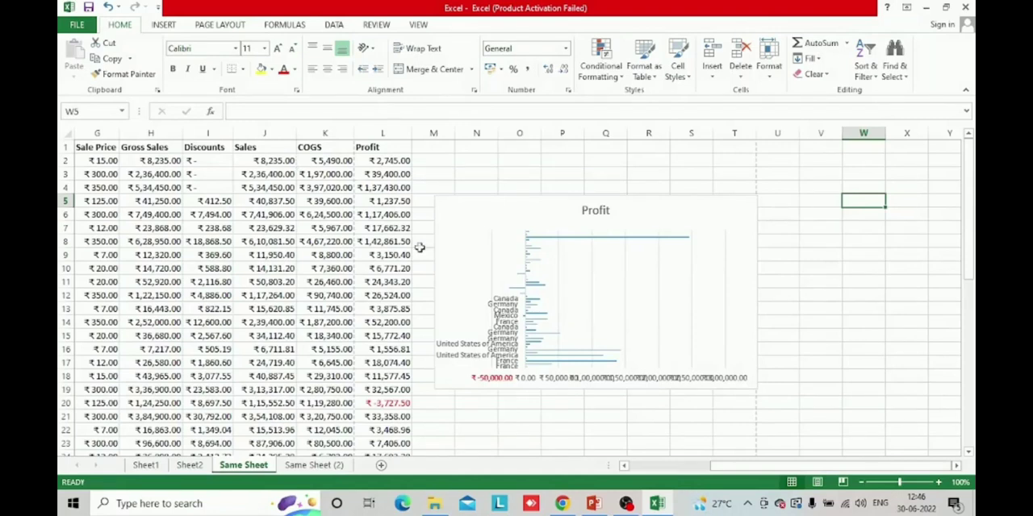
left_click(484, 255)
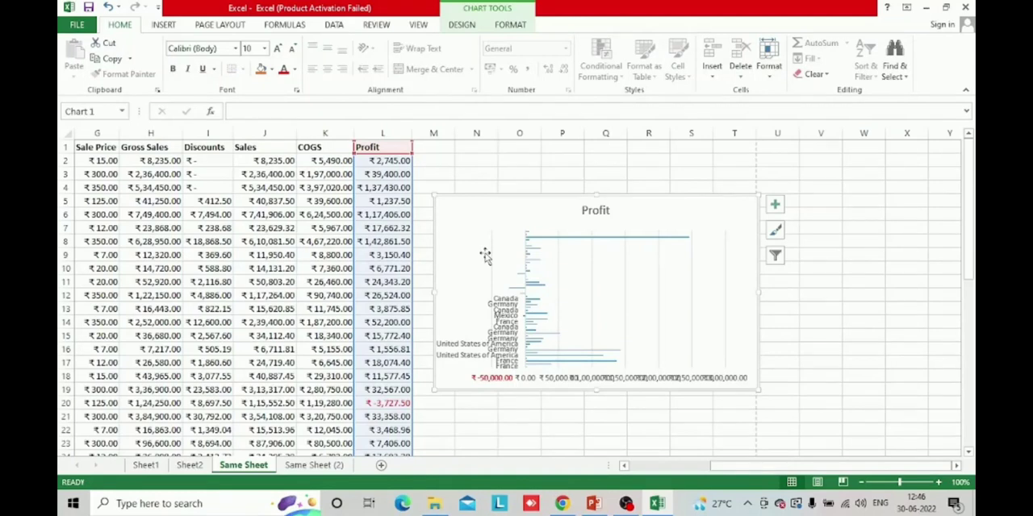
left_click(557, 184)
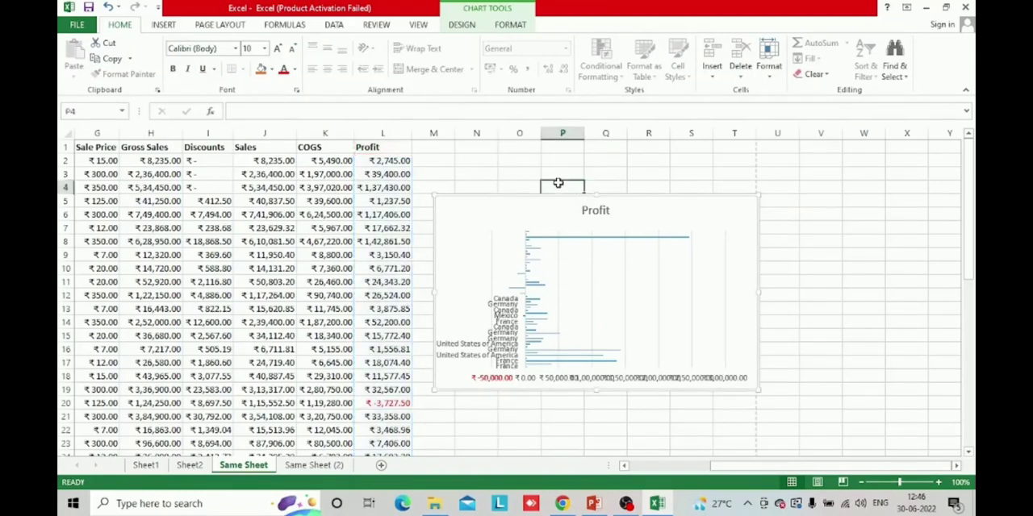
left_click(844, 228)
left_click(488, 213)
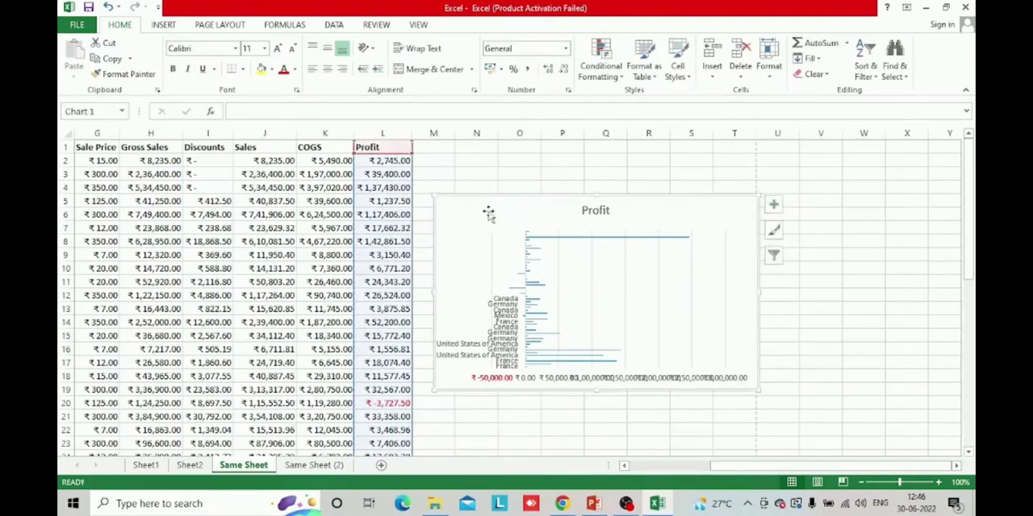
left_click(476, 160)
left_click(804, 215)
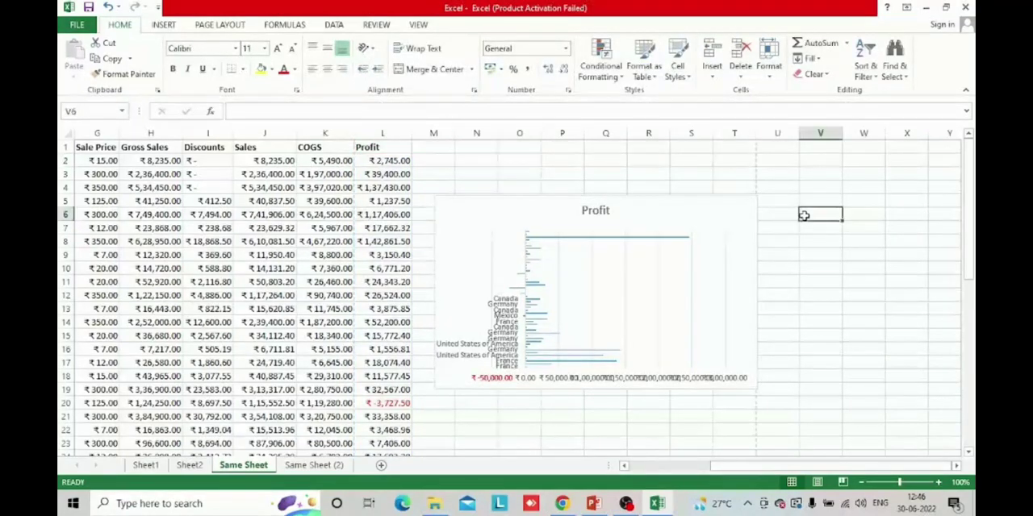
Insert the recommended Clustered Column chart for the Country and Sales columns and move it over the data table
left_click(145, 173)
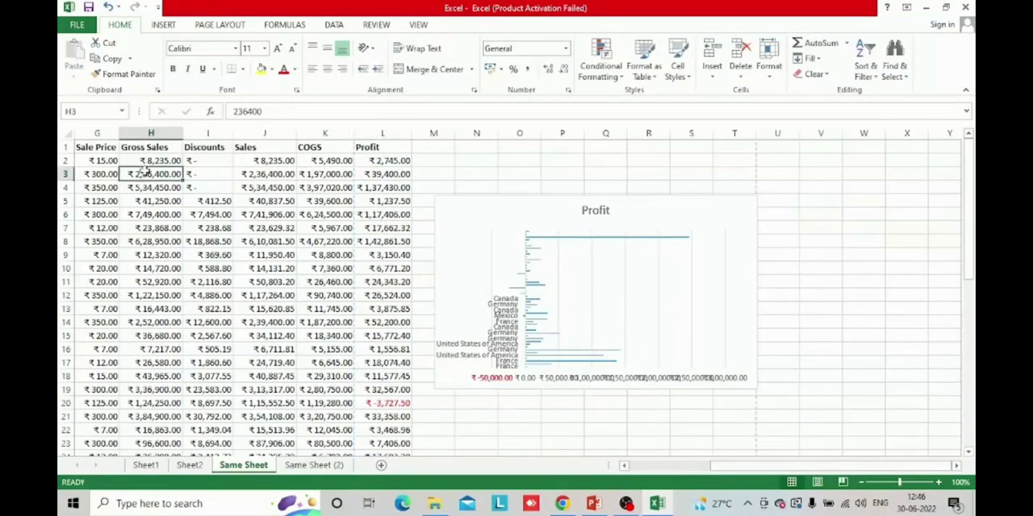
key("Home")
left_click(201, 131)
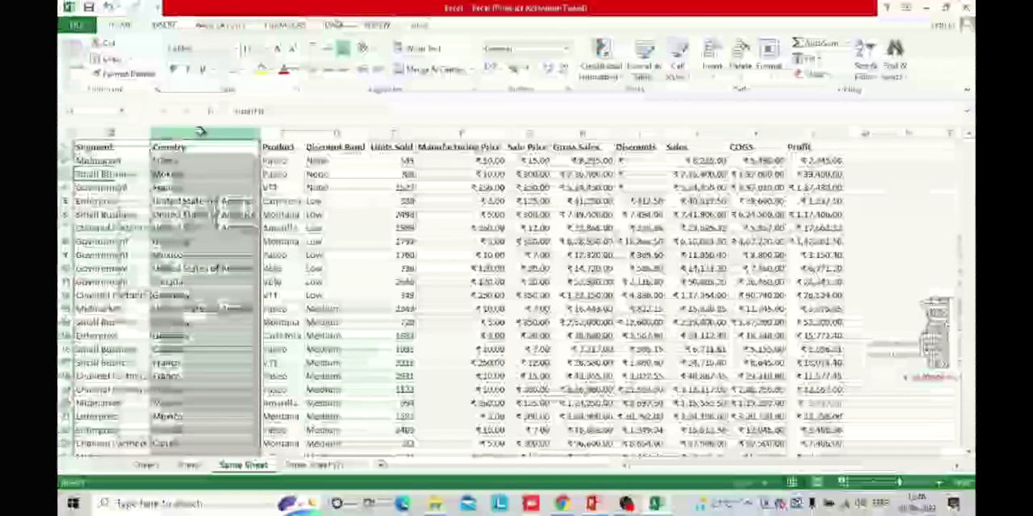
left_click(696, 133, "ctrl")
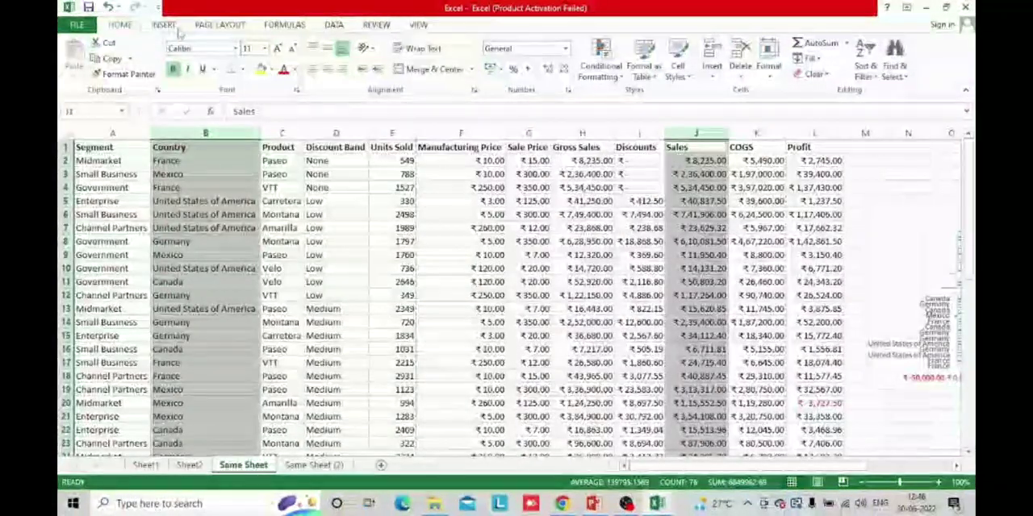
left_click(173, 26)
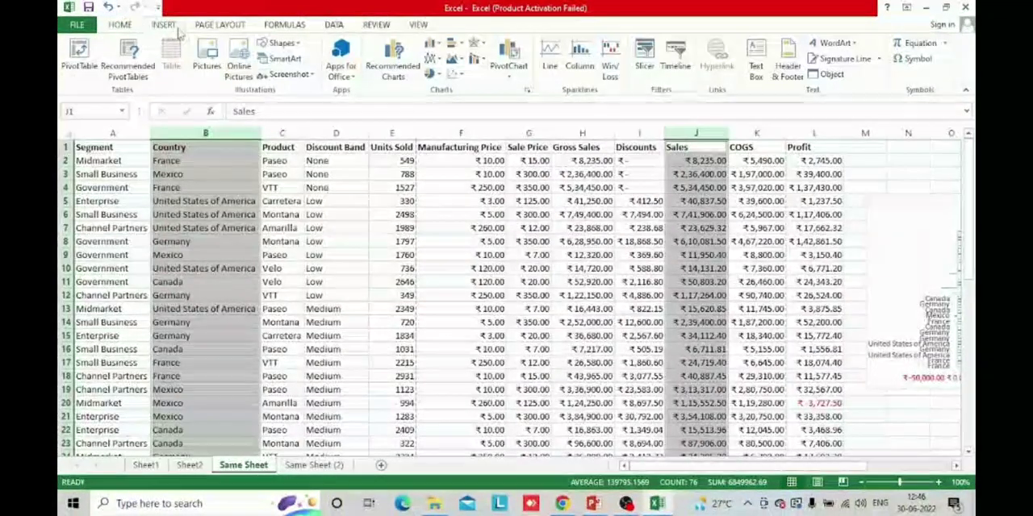
left_click(388, 73)
left_click(373, 264)
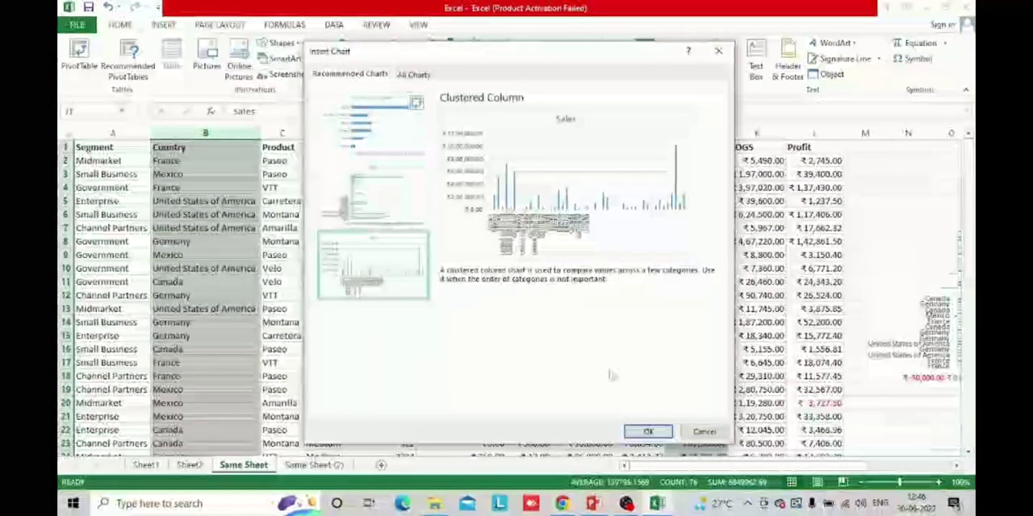
left_click(648, 432)
left_click_drag(808, 208, 283, 208)
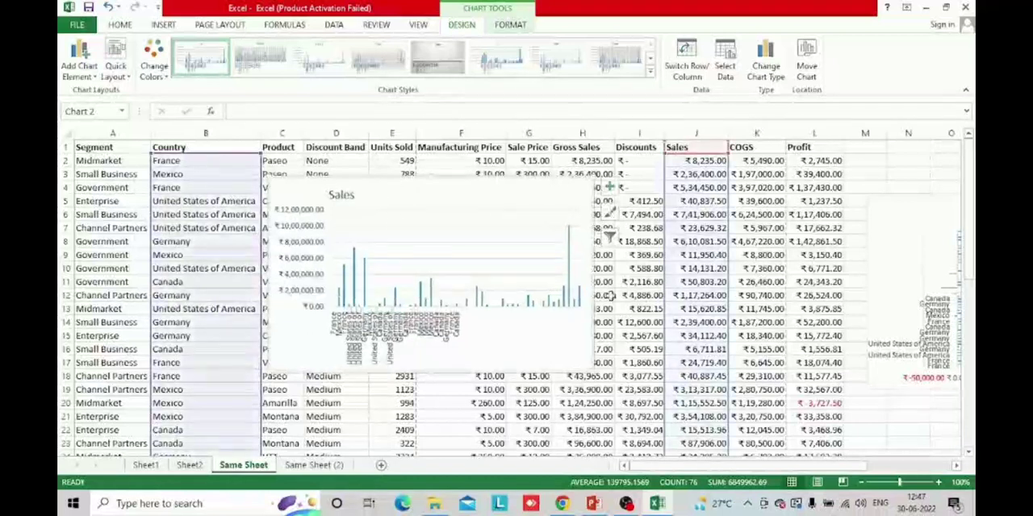
Look through the chart elements, quick layouts and element-adding options available for the Sales chart
left_click(610, 187)
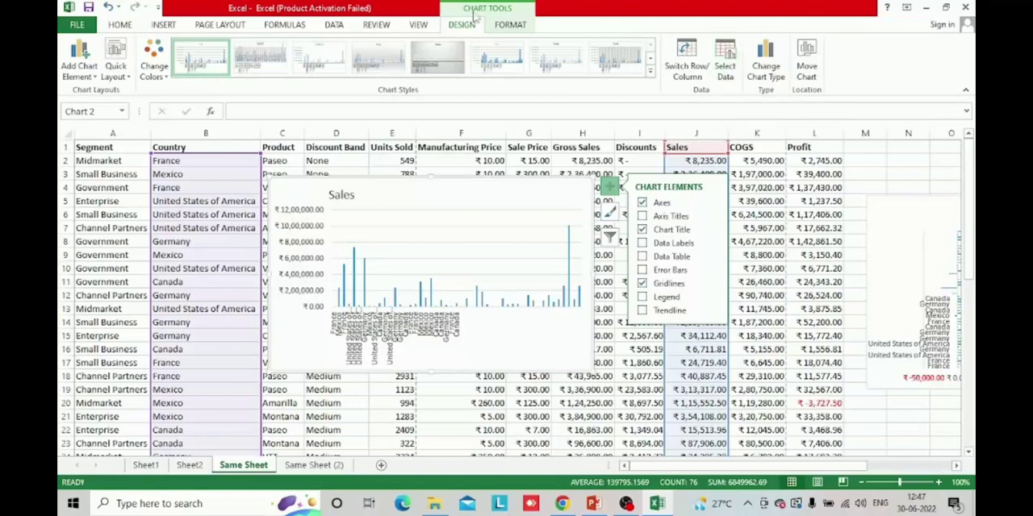
left_click(117, 72)
left_click(117, 73)
left_click(80, 71)
left_click(81, 72)
Apply the orange WordArt style to the Sales chart's text, review the shape effects, and choose the rounded rectangle shape
left_click(509, 24)
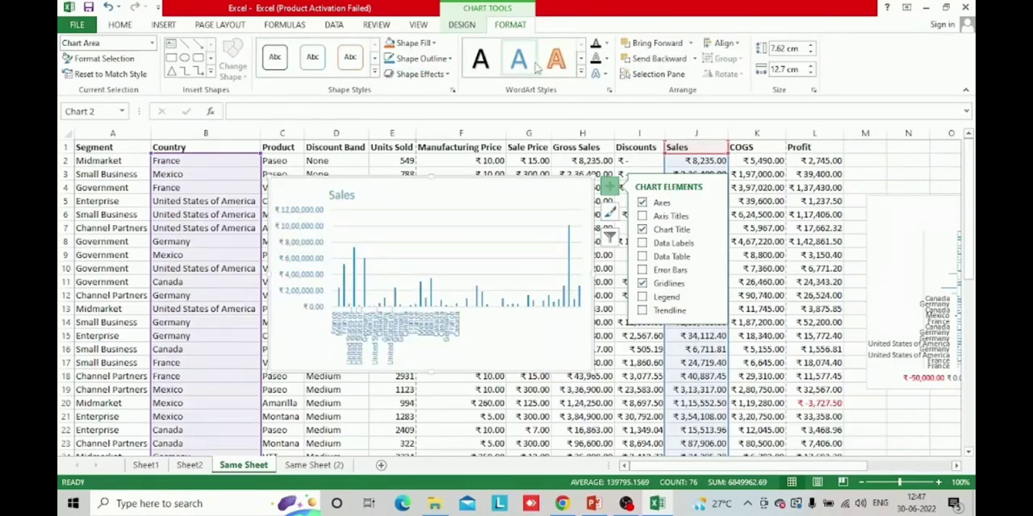
left_click(420, 74)
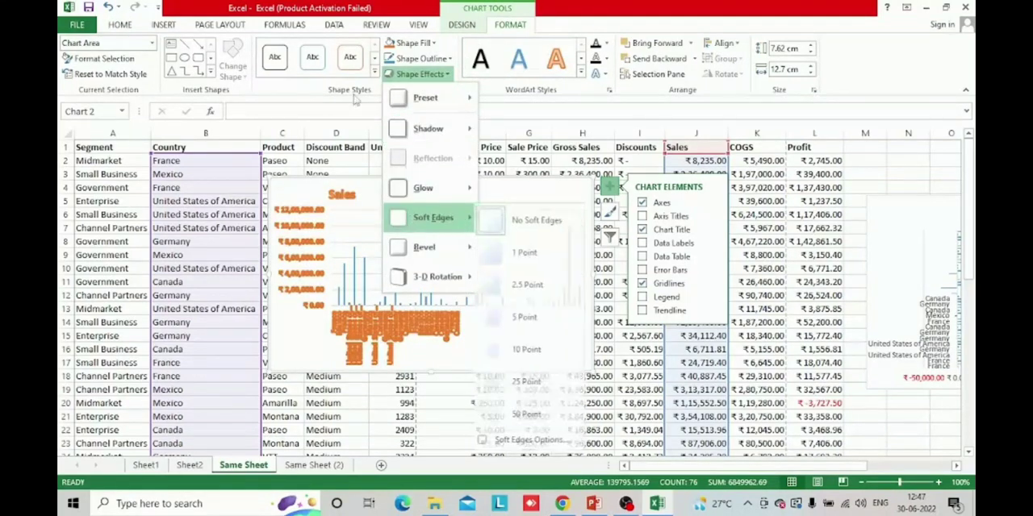
left_click(197, 58)
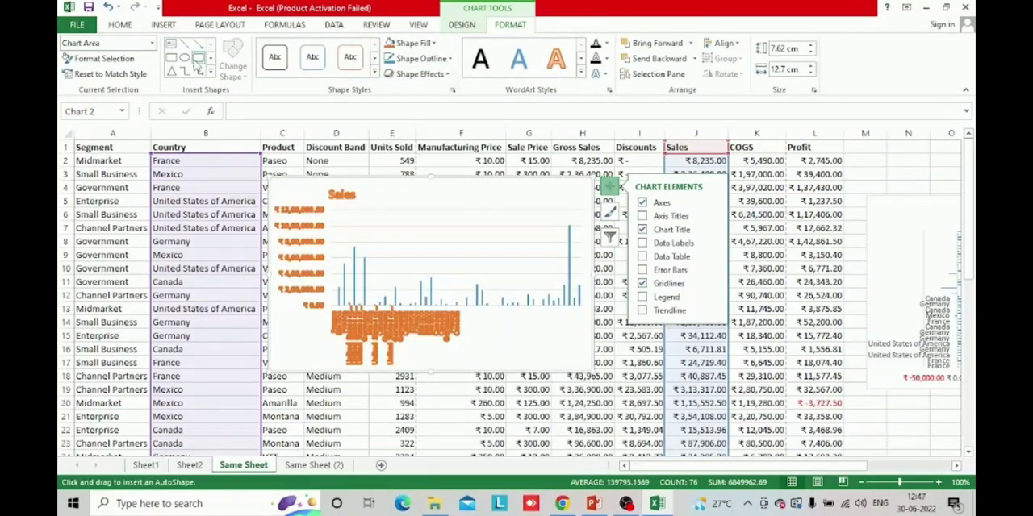